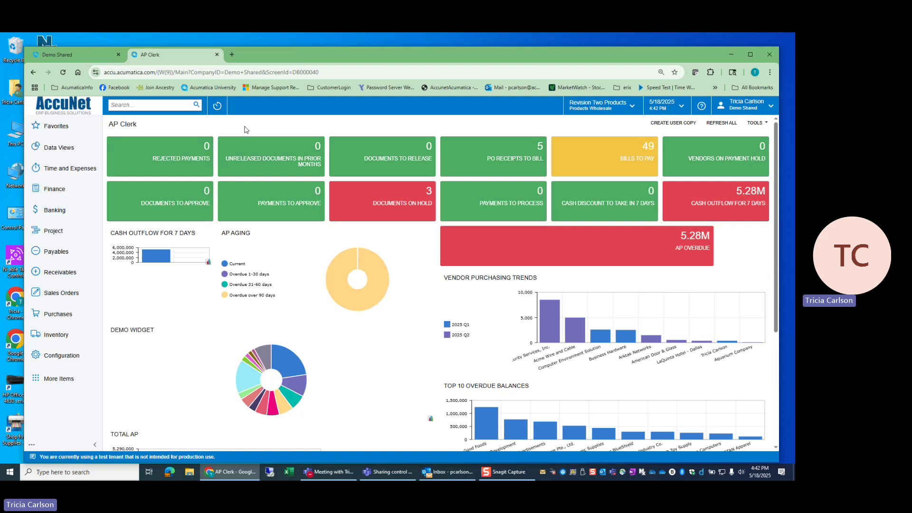
- Set the user profile's home page to Employee Time Cards (EP.40.60.00), save the profile, and open the home page
click(744, 109)
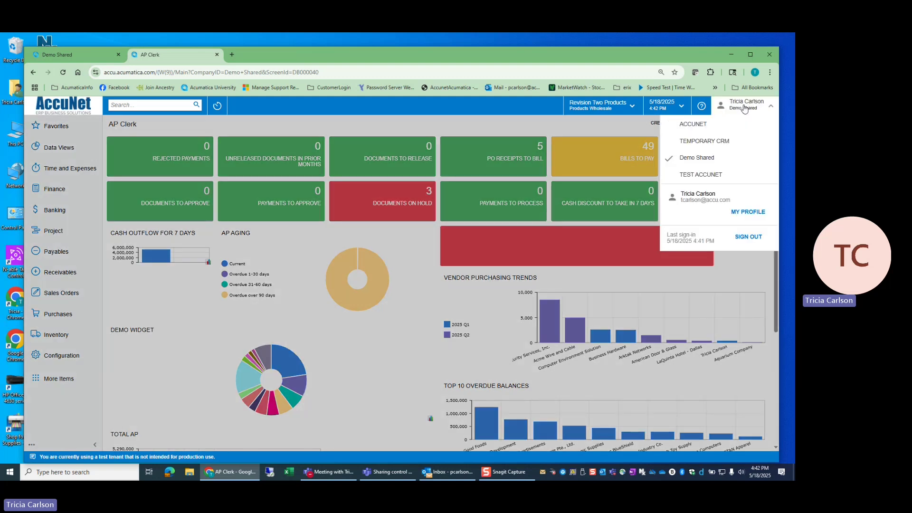
click(747, 215)
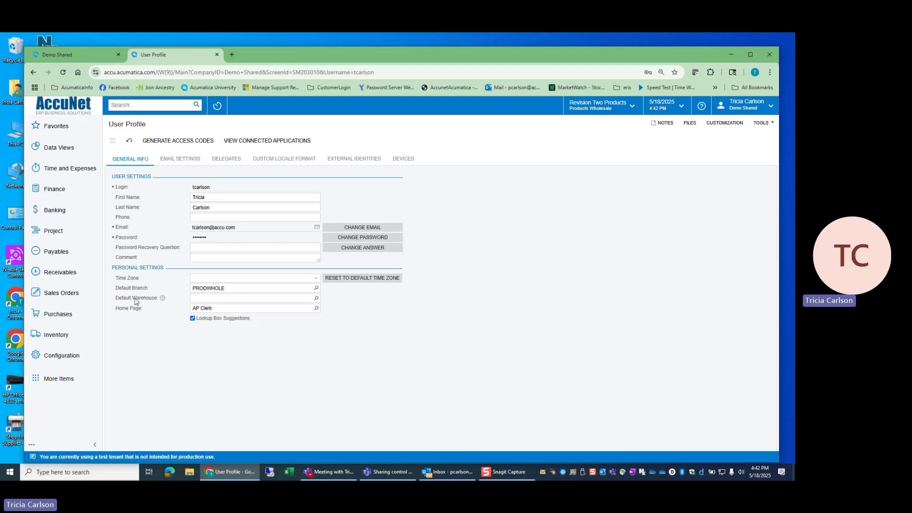
click(316, 310)
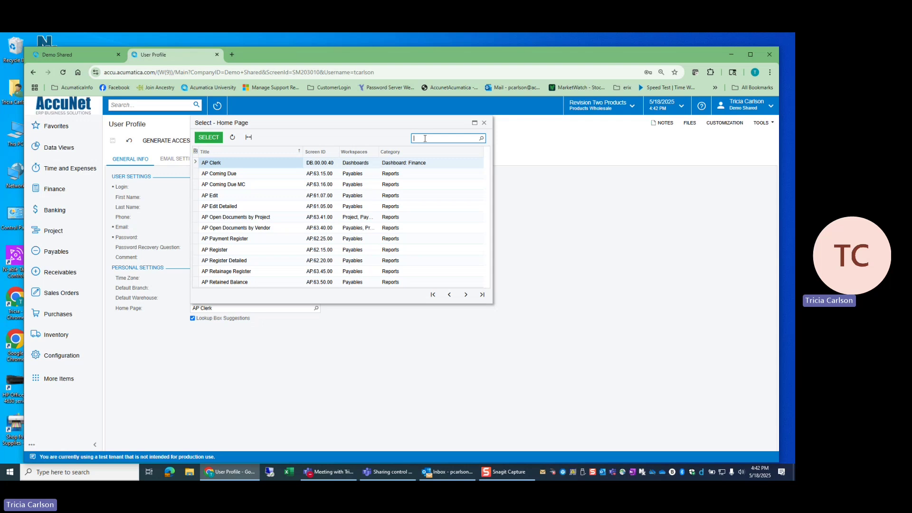
text(ime card)
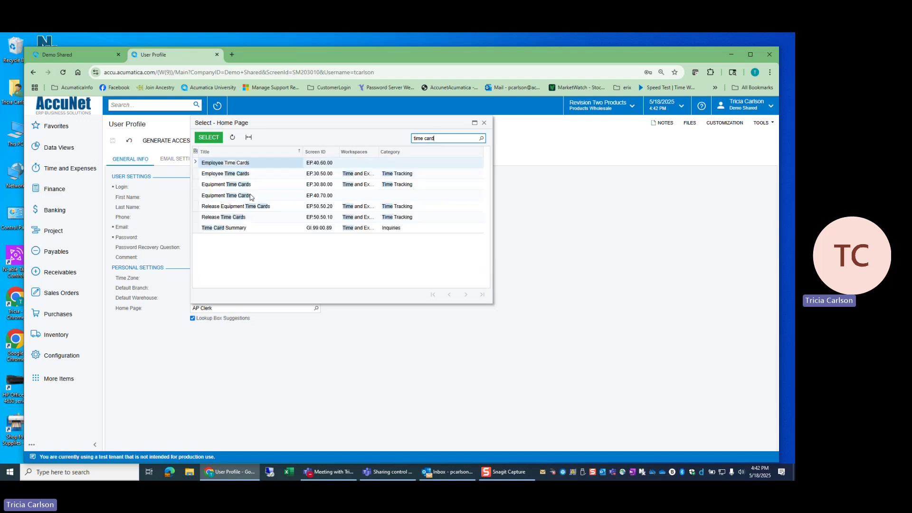
double_click(242, 163)
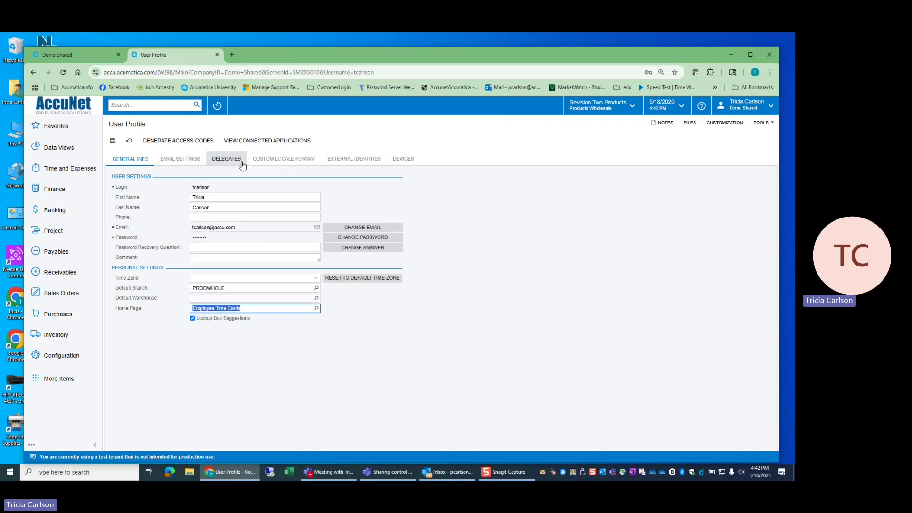
click(113, 141)
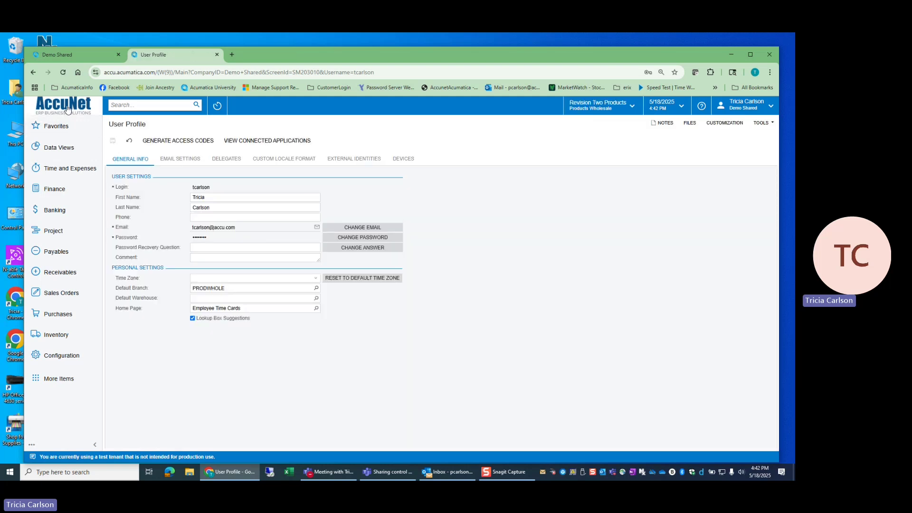
click(67, 110)
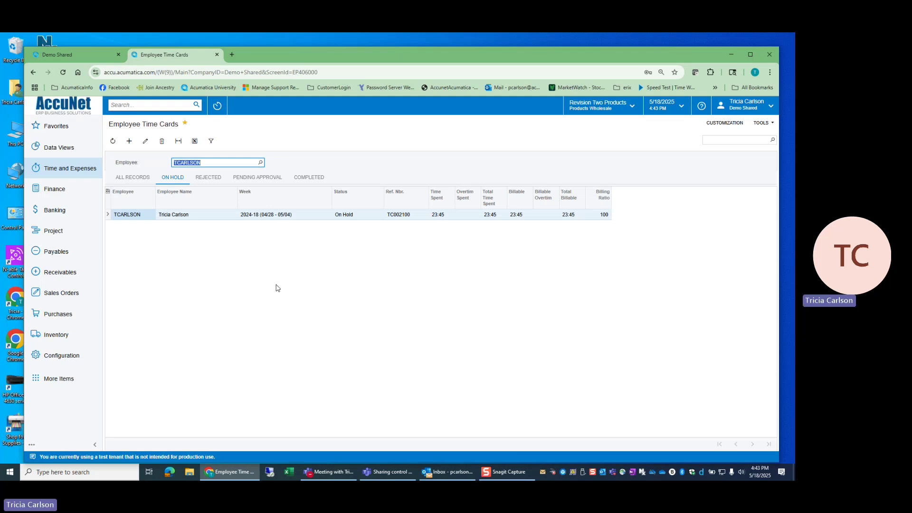
click(59, 109)
- Search the recently viewed records for "amer", and return to the home page
click(166, 104)
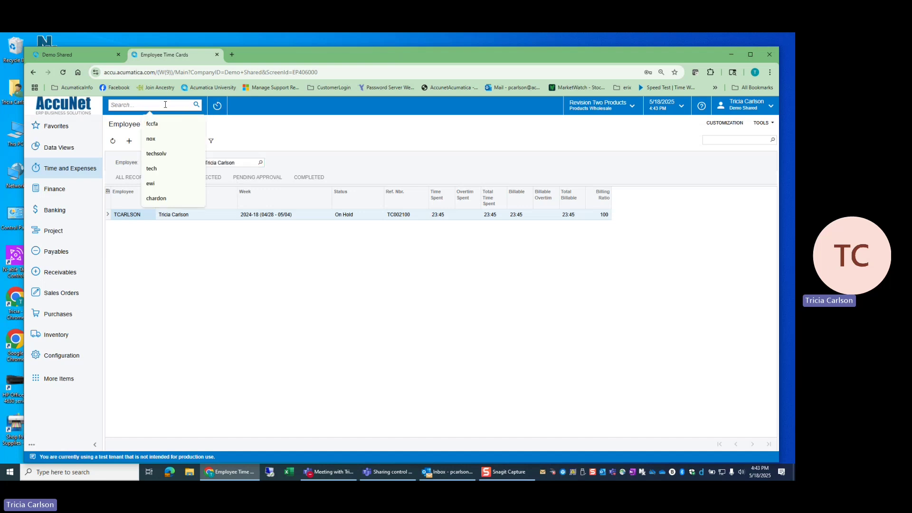
click(226, 122)
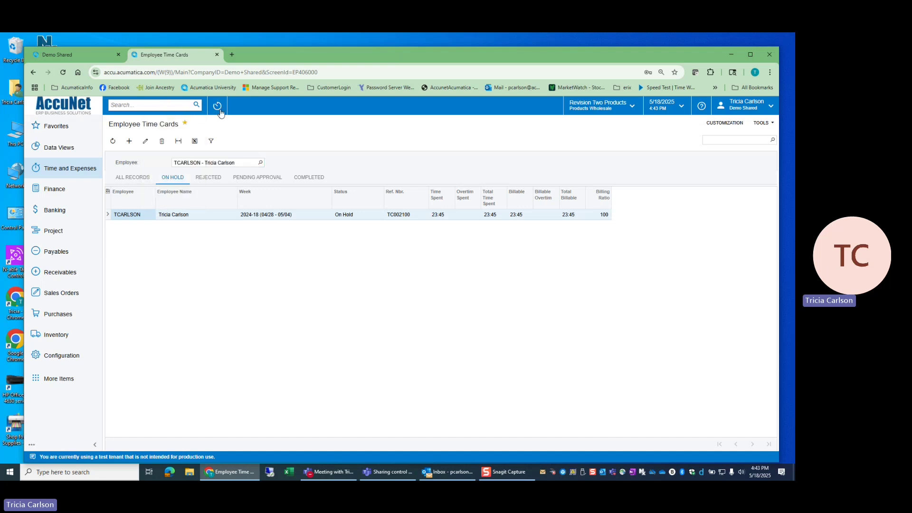
click(218, 110)
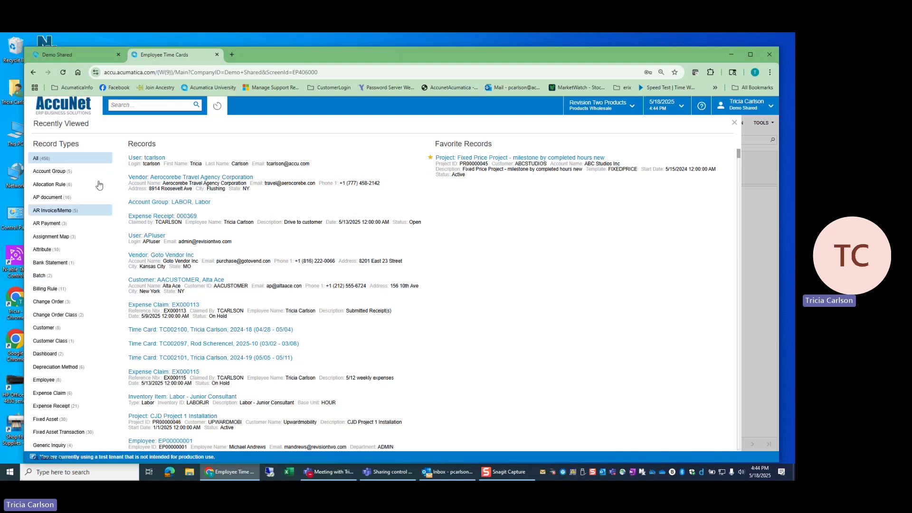
click(159, 105)
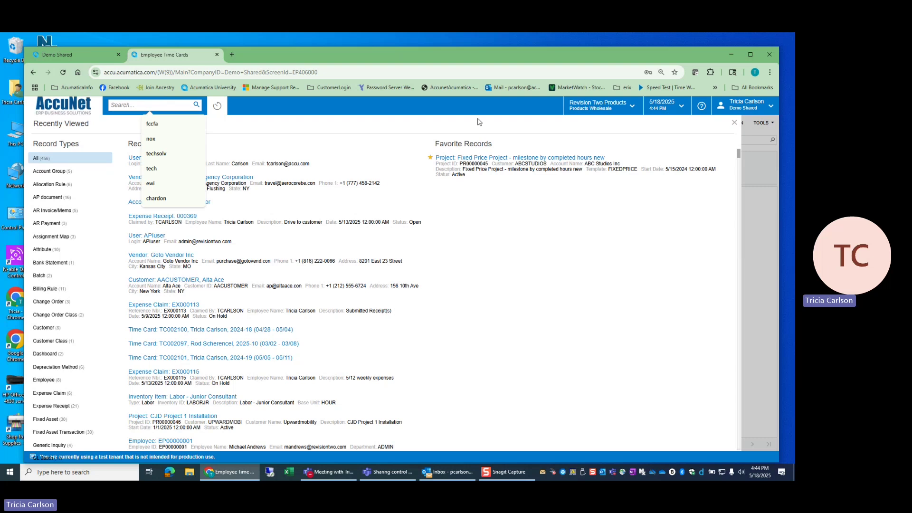
text(a)
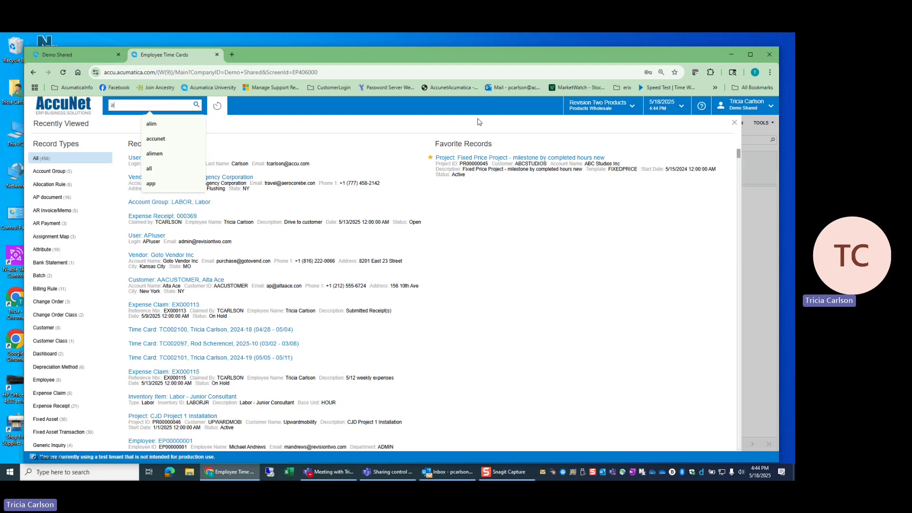
text(er)
key(BackSpace)
text(mer)
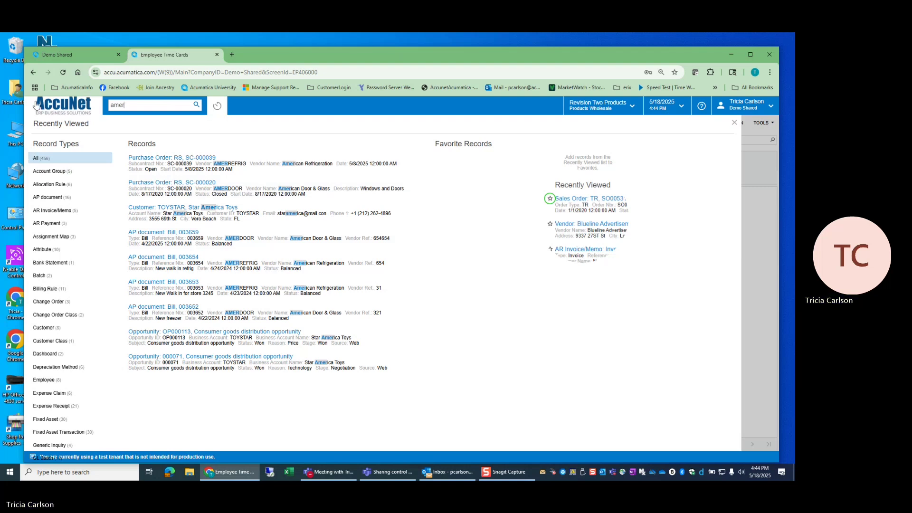
click(56, 109)
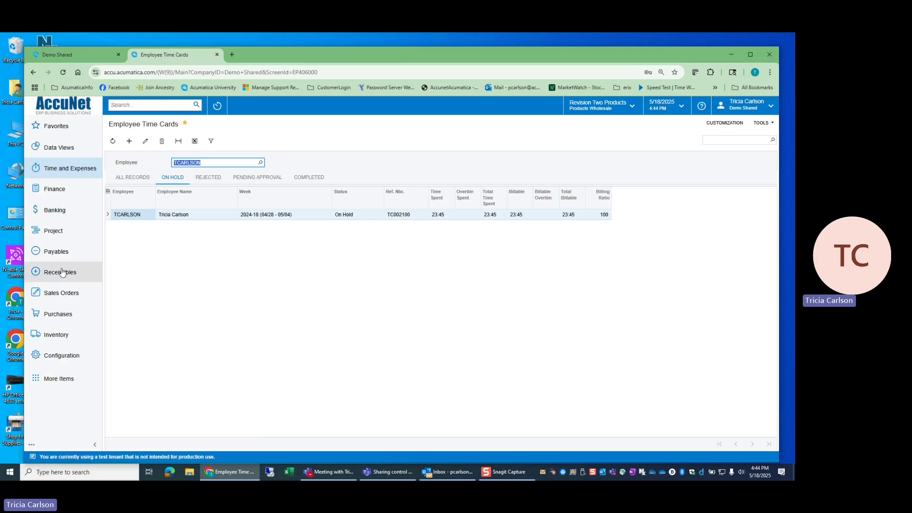
- Open the Payables Bills and Adjustments list and look through its WIDSUPPLY, On Hold and All Records views
click(57, 251)
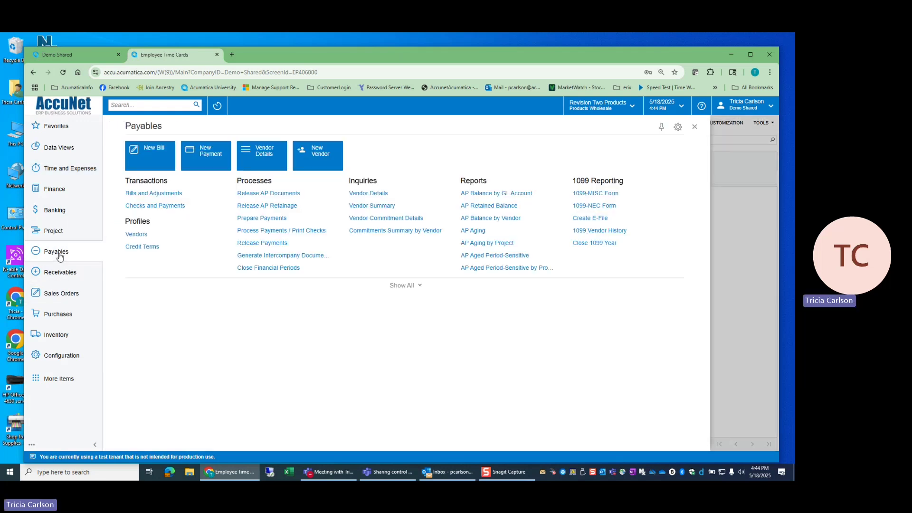
click(144, 196)
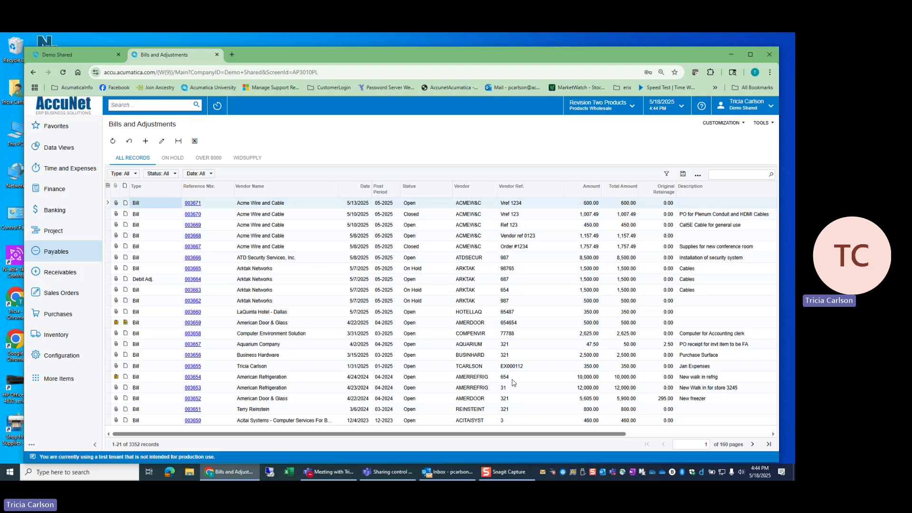
click(256, 160)
click(175, 156)
click(131, 158)
- Filter the bills list by the Debit Adj. type of the selected Arktak Networks record, and remove that filter
click(152, 280)
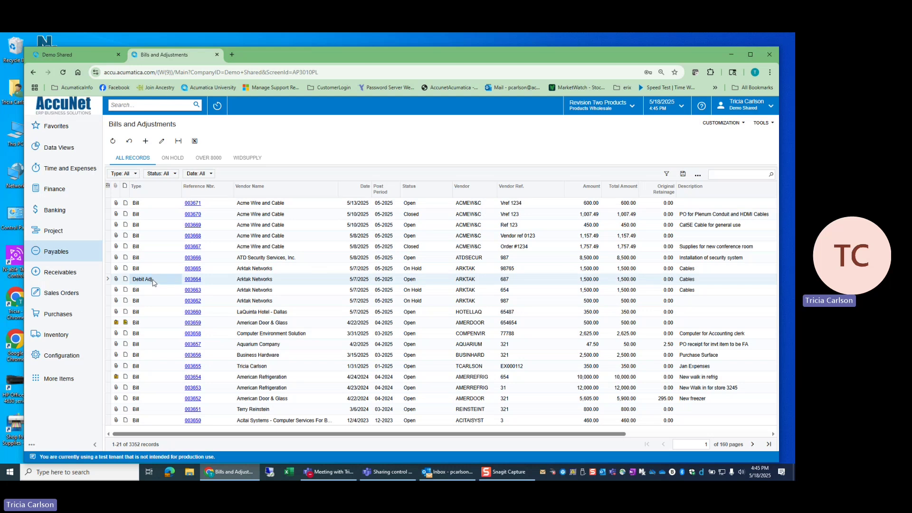
key(shift+f)
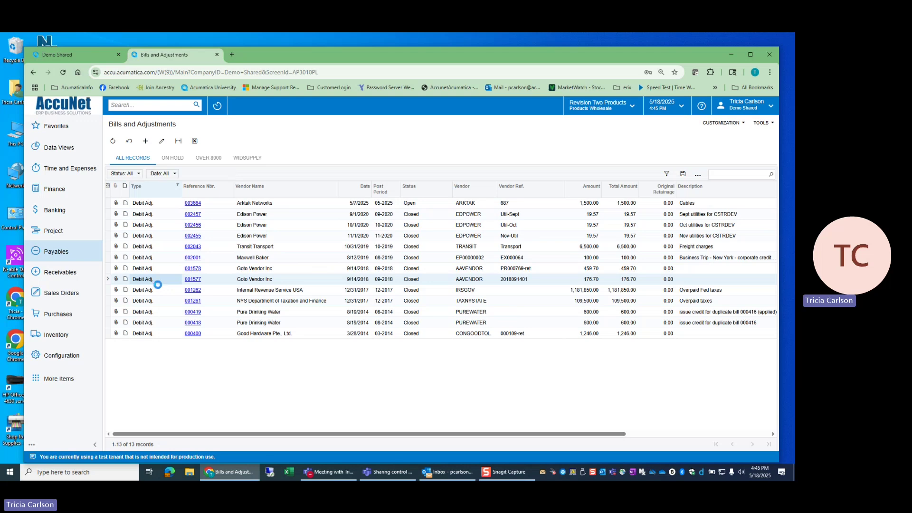
key(shift+f)
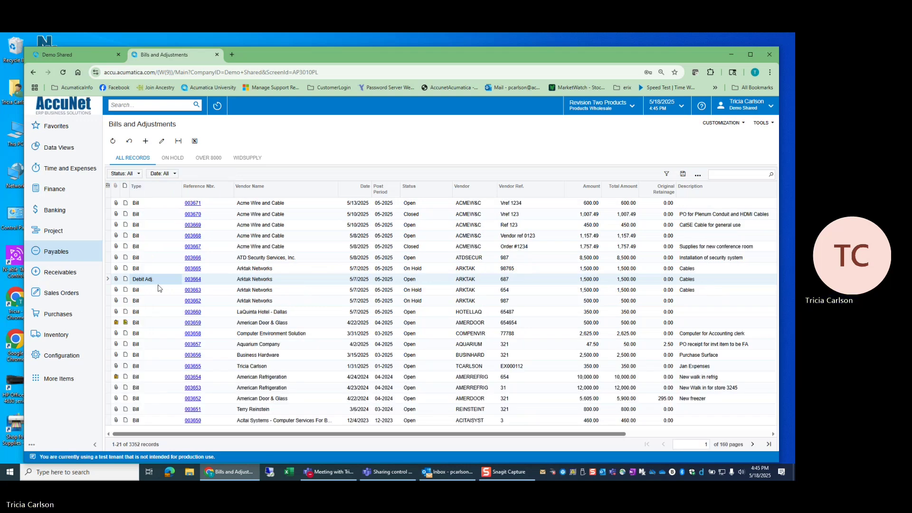
- Filter the list by the Vendor Ref. cell 987 of the on-hold Arktak Networks bill, and remove the filter
click(506, 303)
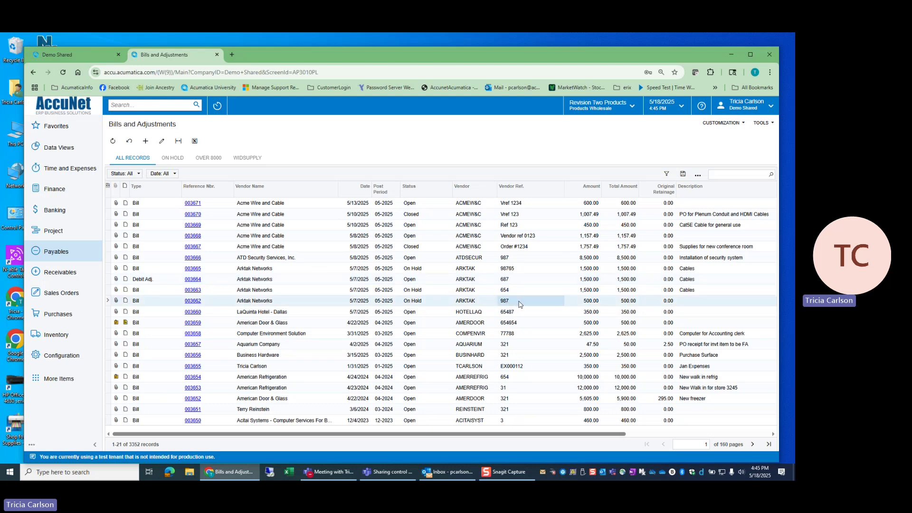
click(519, 303)
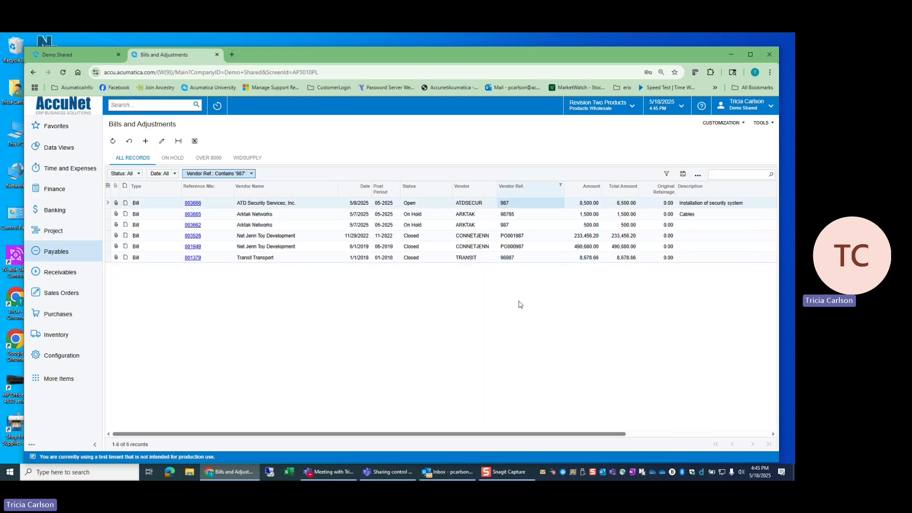
click(517, 189)
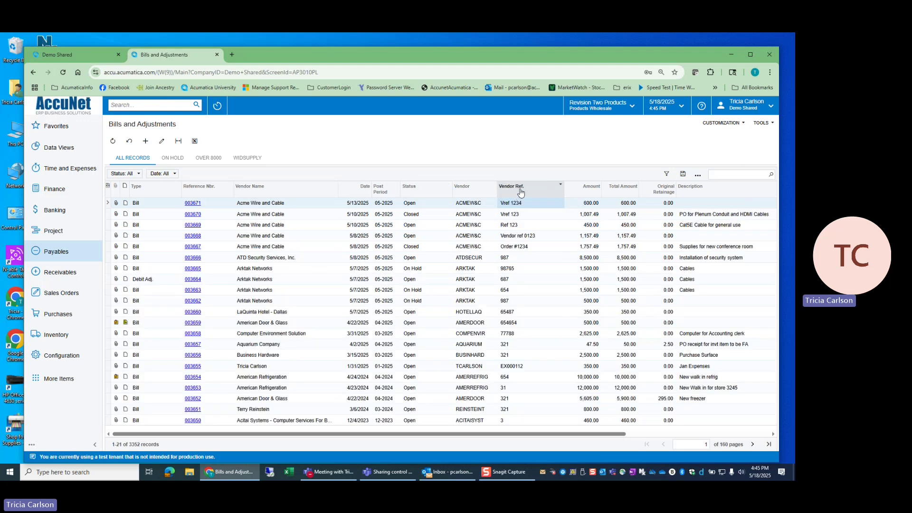
- Apply a Contains filter with the value 987 to the Vendor Ref. column, and clear the filter value
click(519, 189)
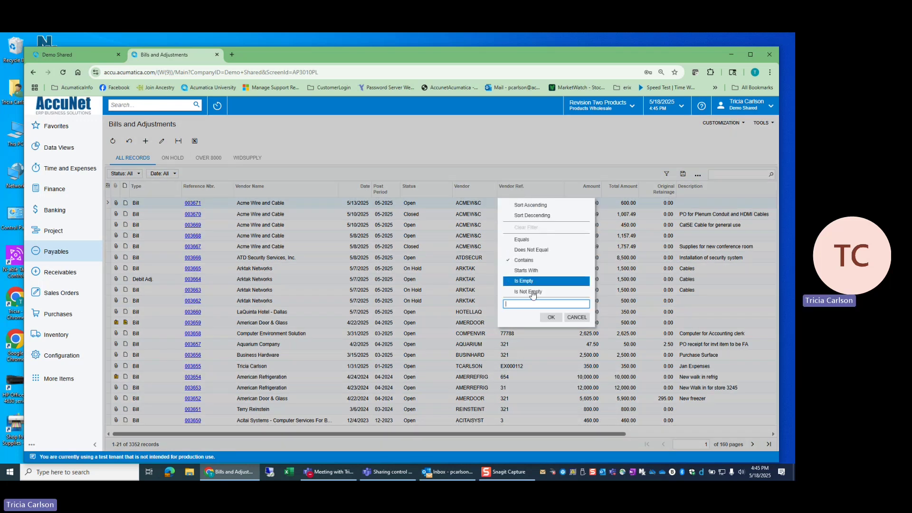
text(987)
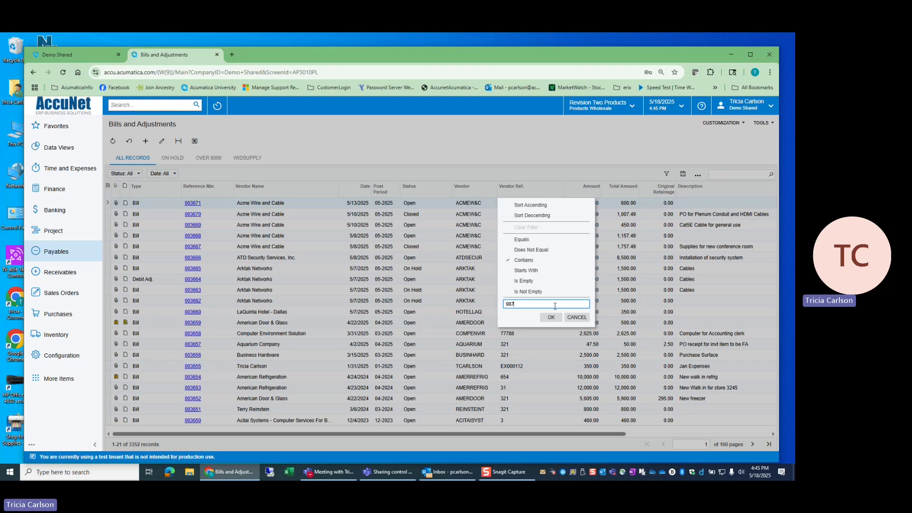
click(550, 318)
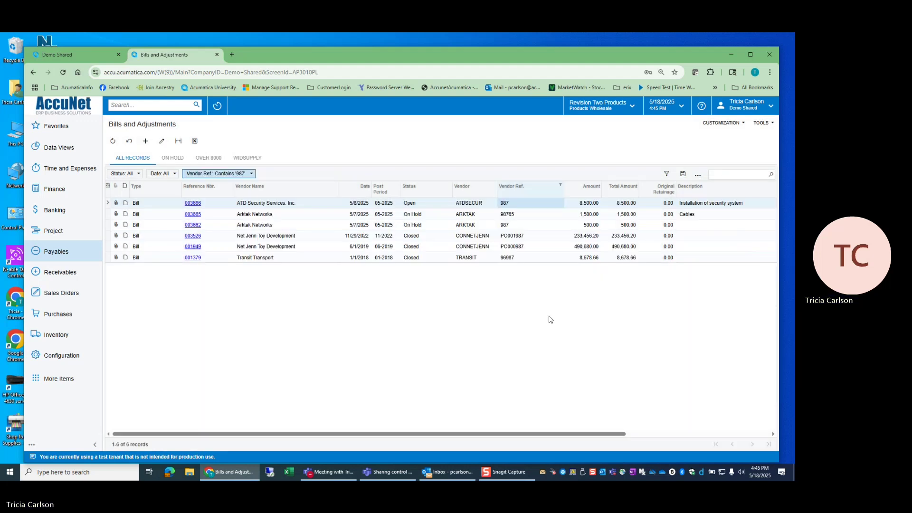
click(523, 191)
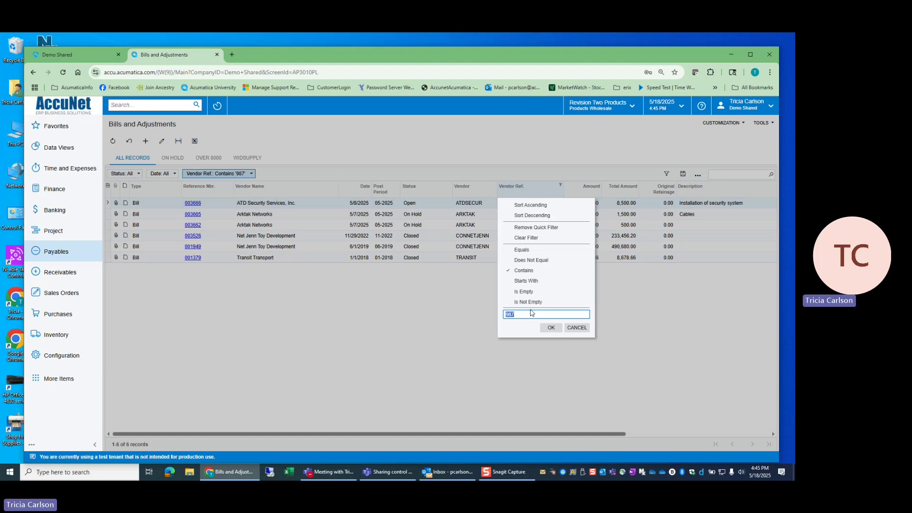
key(BackSpace)
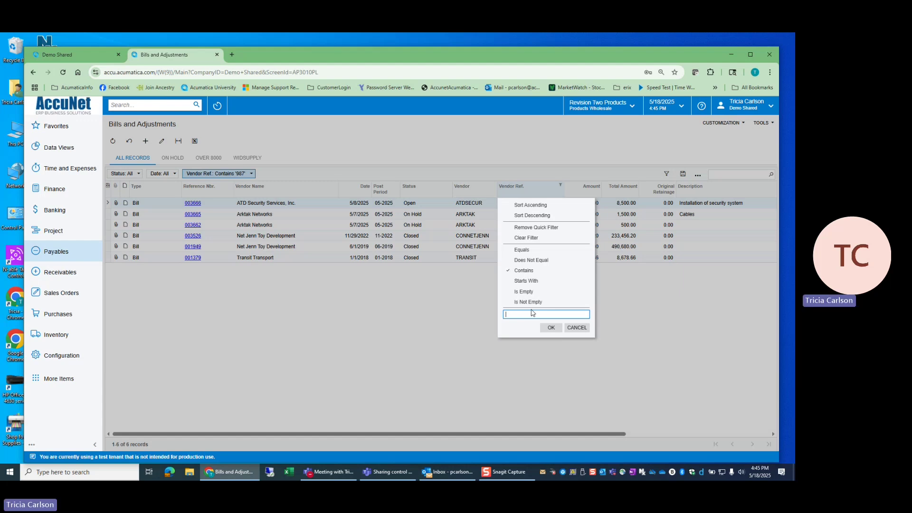
click(551, 327)
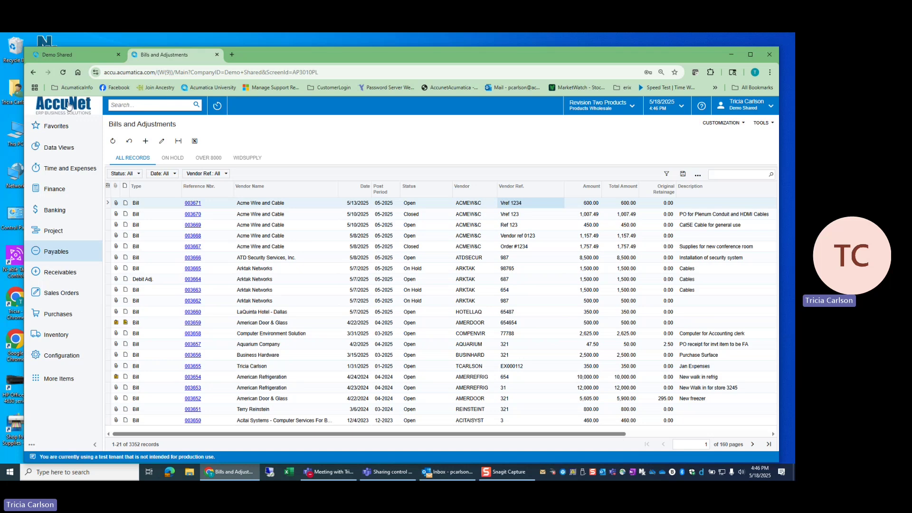
- Show the full list of Payables workspace items and examine all of its transactions, inquiries, reports and preferences
click(61, 250)
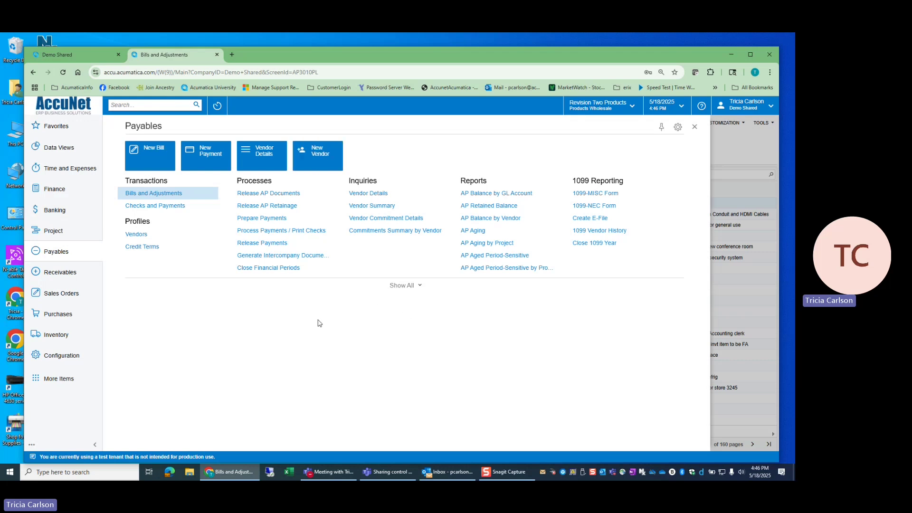
click(403, 287)
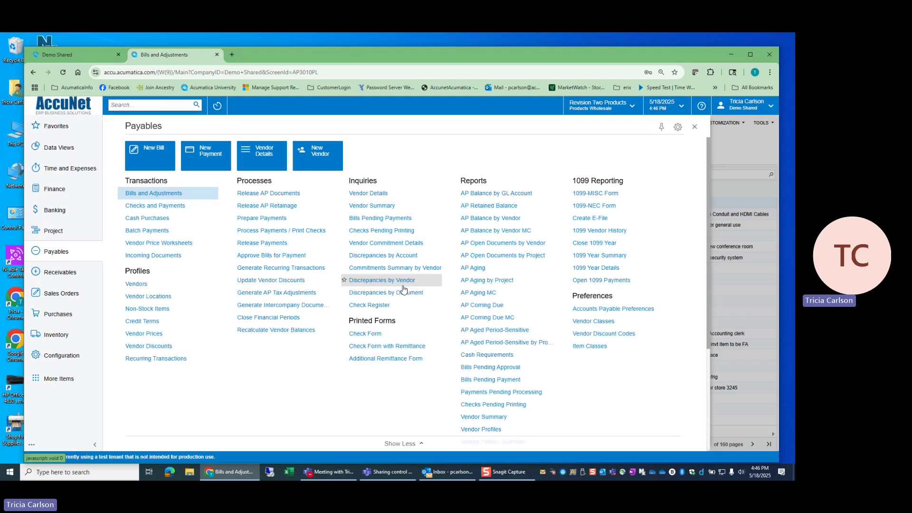
scroll(655, 363, down, 3)
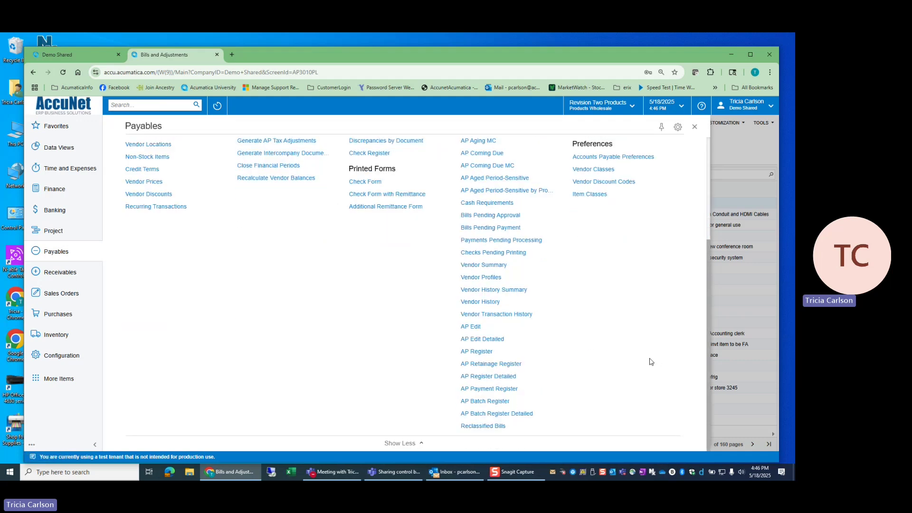
scroll(648, 363, up, 3)
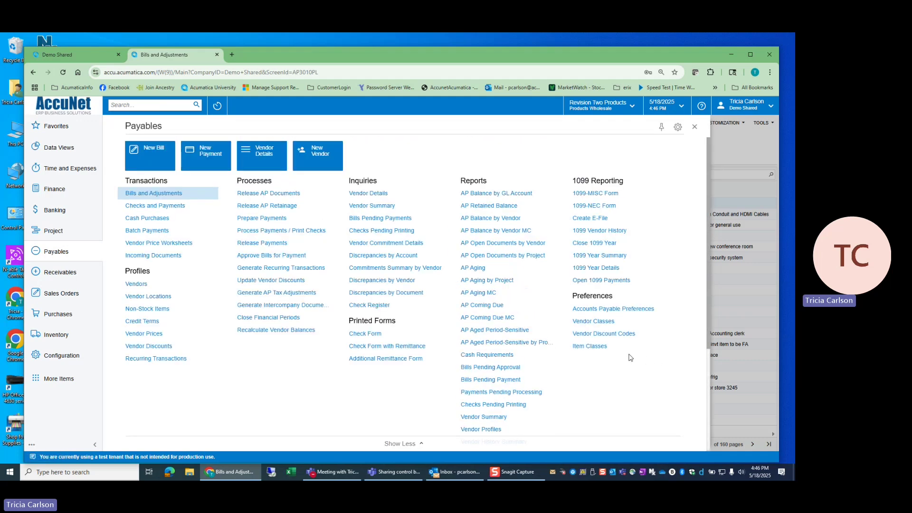
scroll(572, 342, down, 3)
scroll(572, 342, up, 3)
- Add Check Register to the Payables quick menu and collapse the workspace to its quick menu items
click(677, 128)
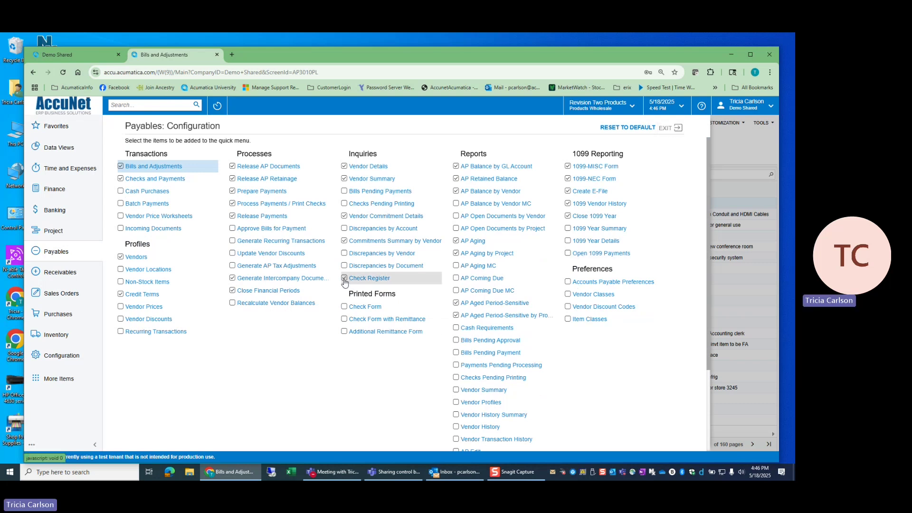
click(669, 129)
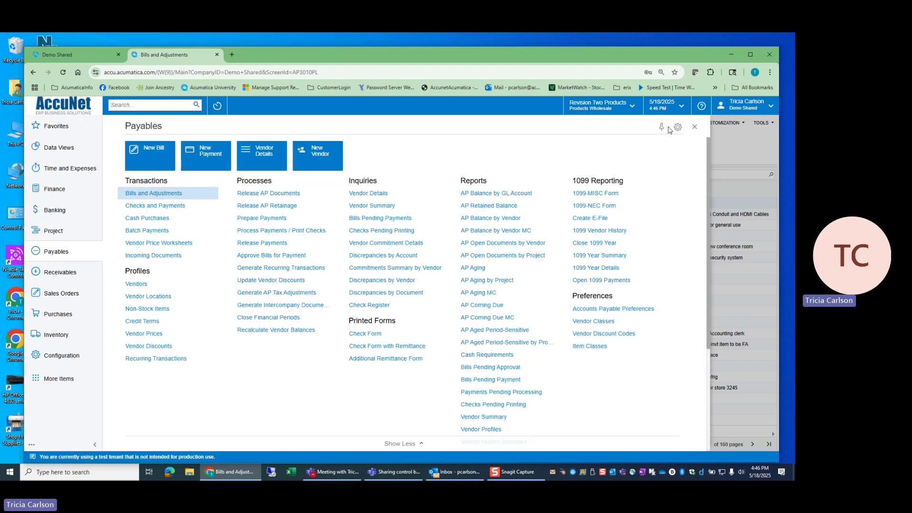
click(403, 444)
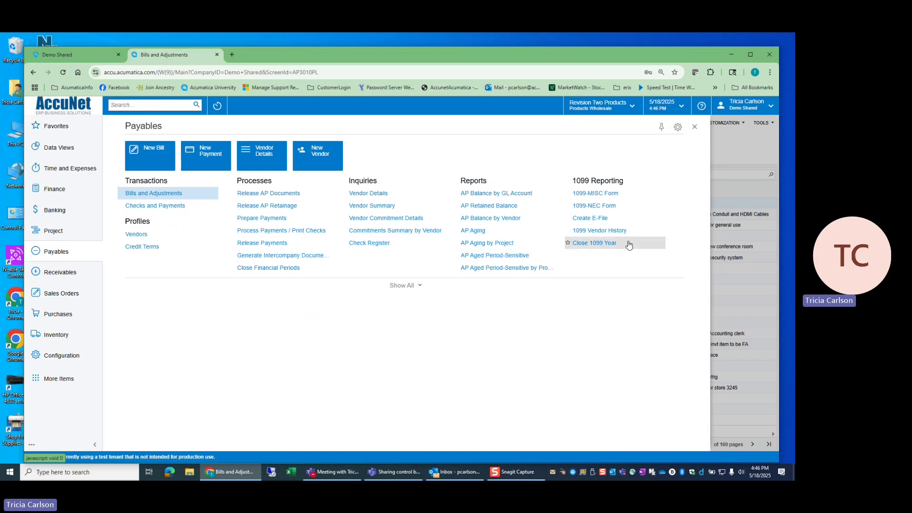